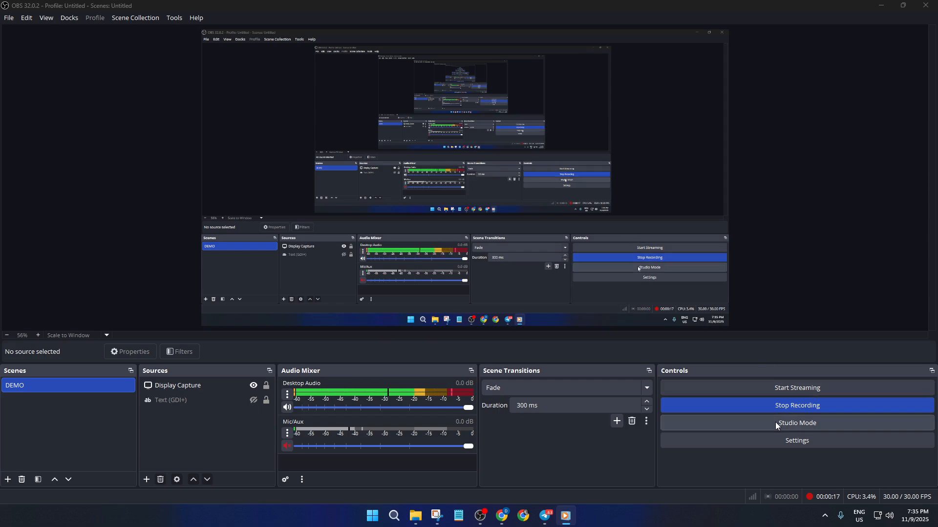
- Toggle Studio Mode on and off several times, leaving it switched off
{"action": "left_click", "coordinate": [814, 424]}
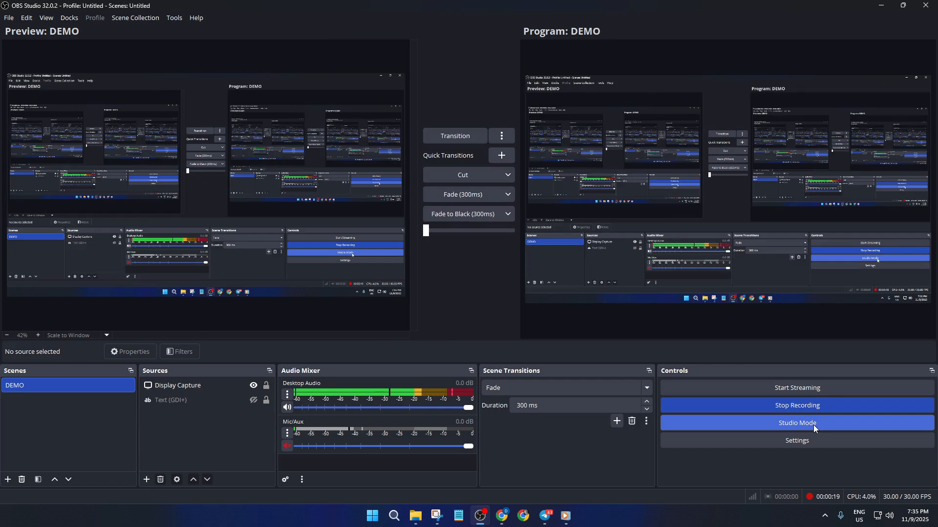
{"action": "left_click", "coordinate": [813, 425]}
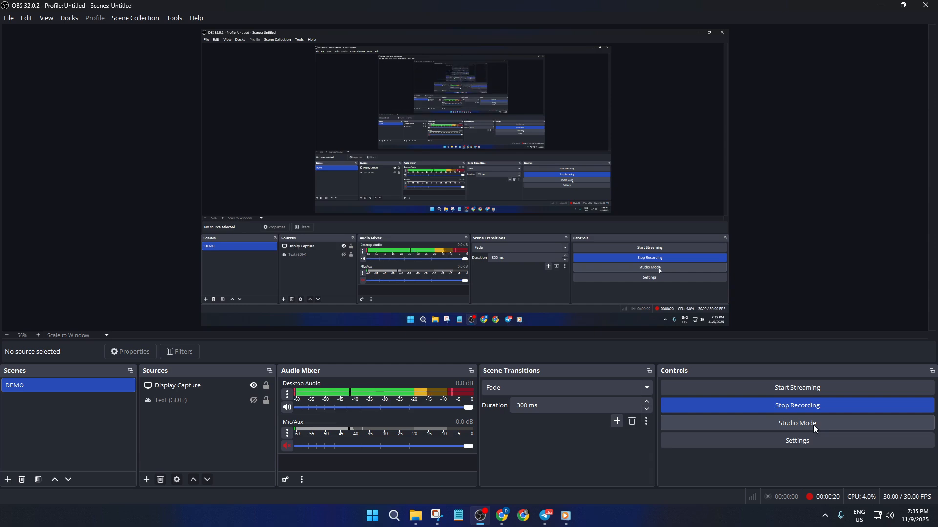
{"action": "left_click", "coordinate": [813, 424]}
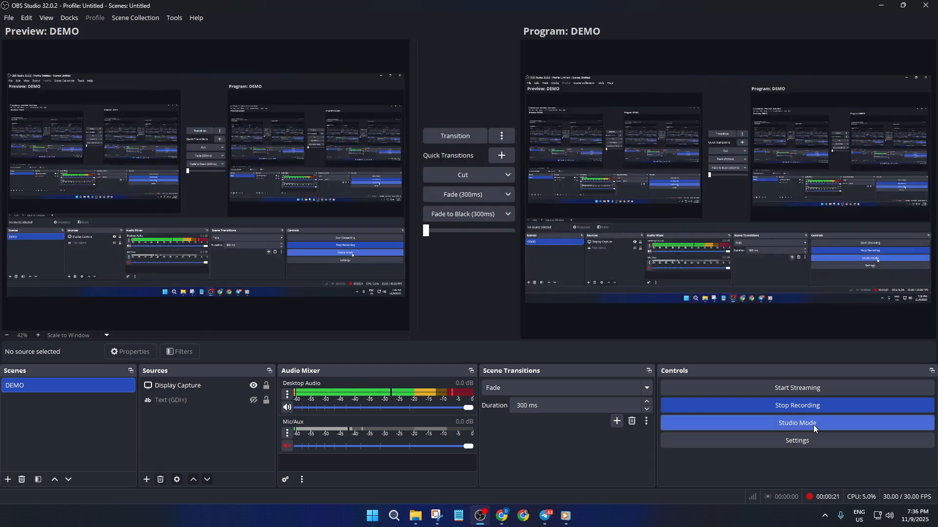
{"action": "left_click", "coordinate": [813, 425]}
{"action": "left_click", "coordinate": [813, 424]}
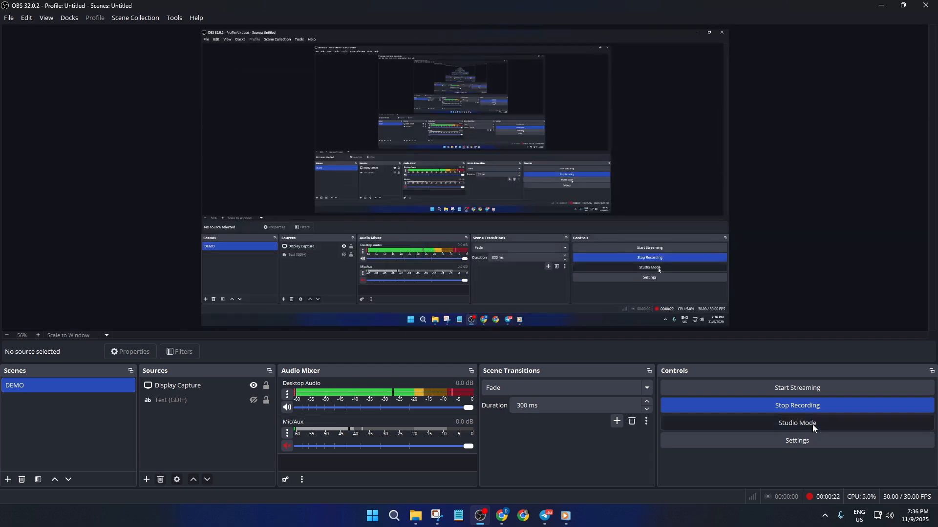
{"action": "left_click", "coordinate": [813, 424]}
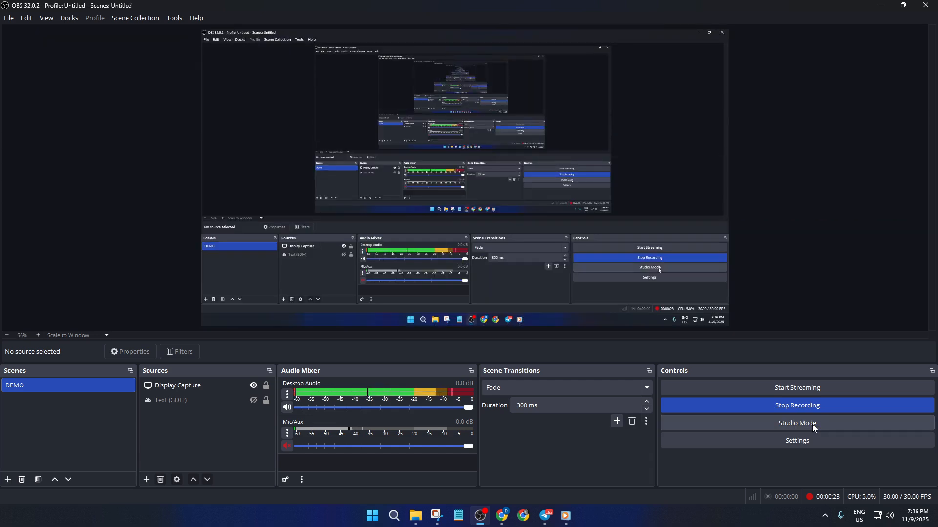
{"action": "left_click", "coordinate": [812, 424]}
{"action": "left_click", "coordinate": [813, 424]}
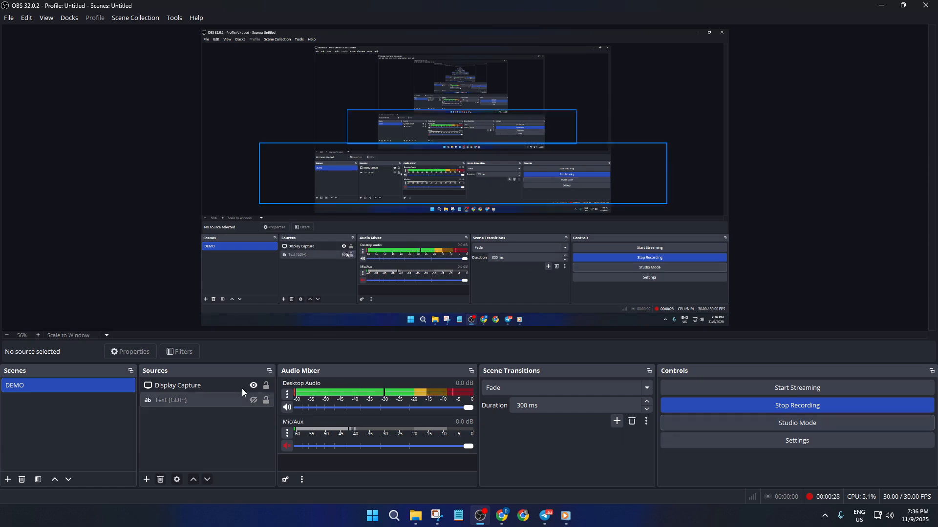
- Look through the Transform options of the Display Capture source, including Reset Transform, and close them without applying any
{"action": "left_click", "coordinate": [194, 385]}
{"action": "right_click", "coordinate": [192, 386]}
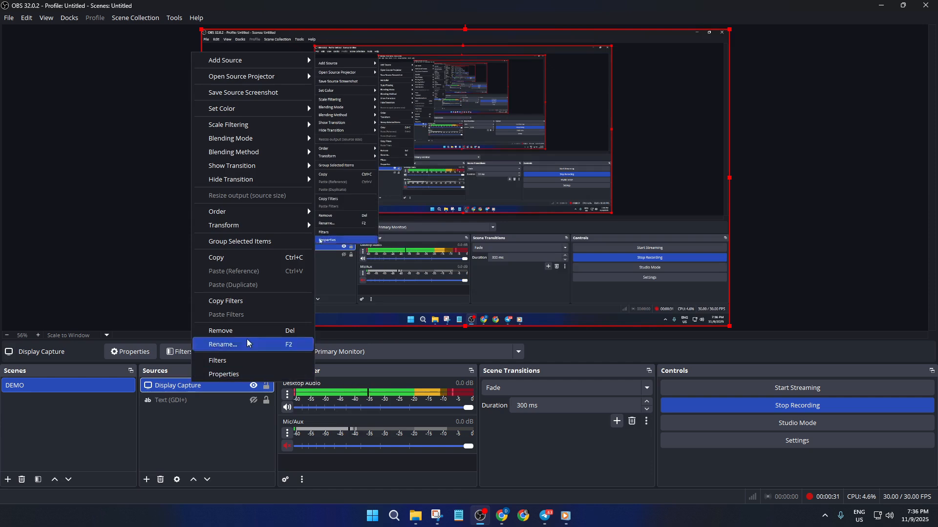
{"action": "mouse_move", "coordinate": [279, 222]}
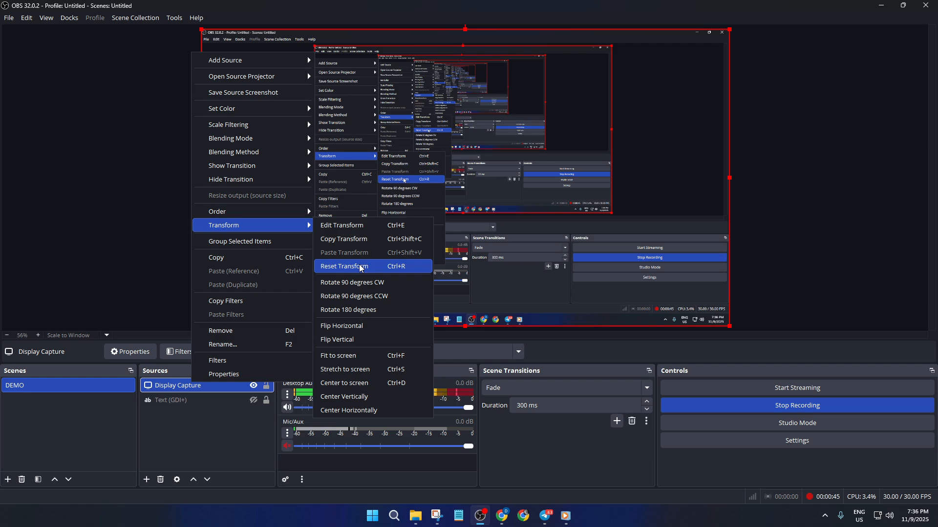
{"action": "left_click", "coordinate": [198, 430]}
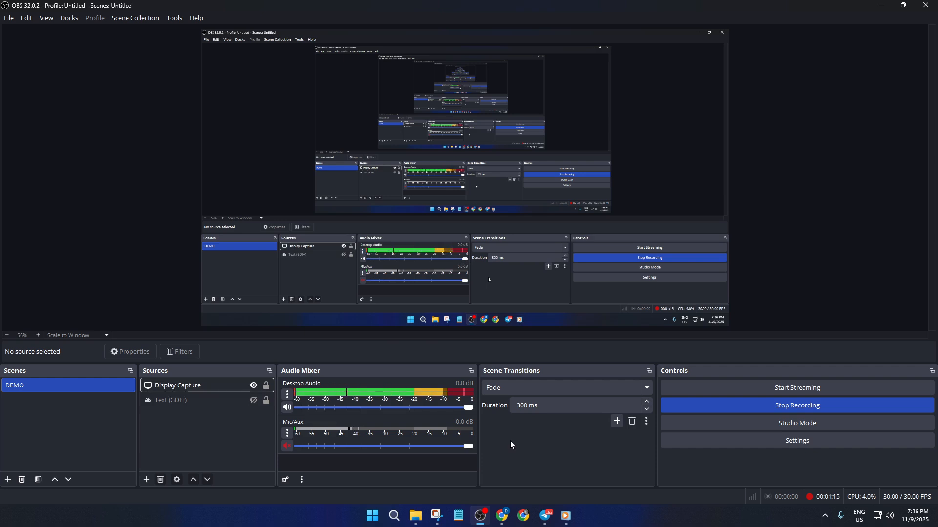
- Open the compatibility settings in the properties of the OBS Studio (64bit) taskbar shortcut
{"action": "right_click", "coordinate": [479, 517]}
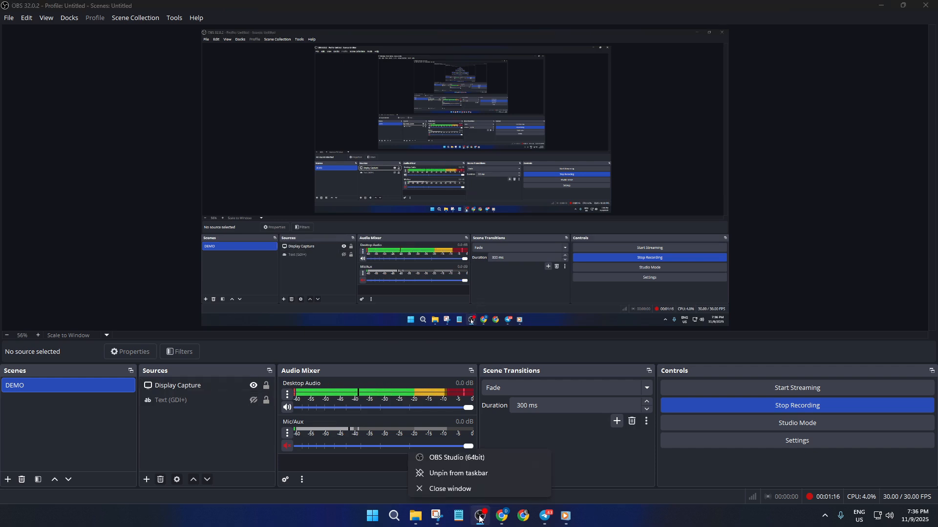
{"action": "right_click", "coordinate": [505, 458]}
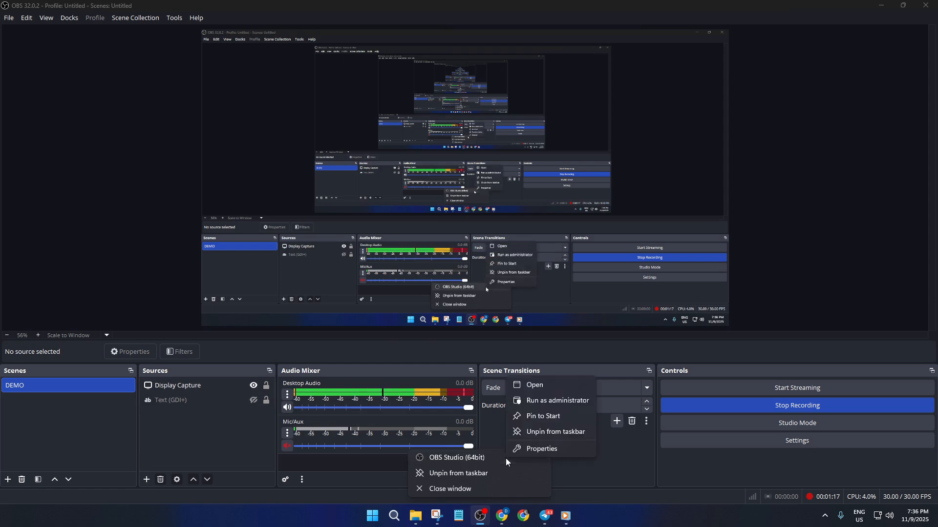
{"action": "left_click", "coordinate": [539, 450]}
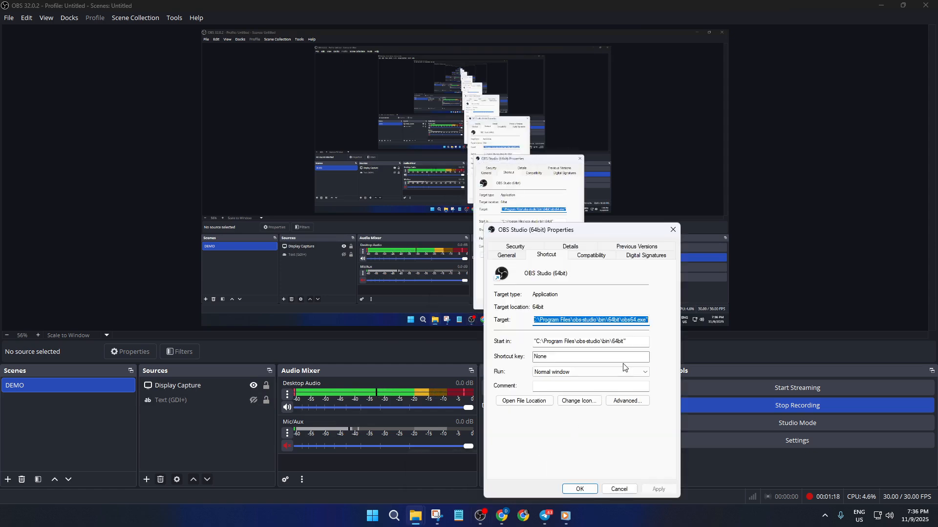
{"action": "left_click", "coordinate": [587, 250]}
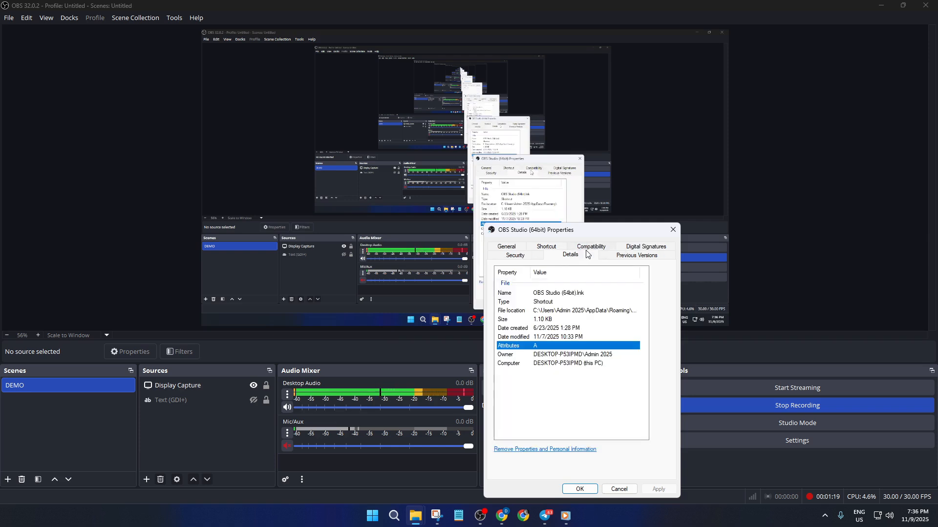
{"action": "left_click", "coordinate": [591, 248]}
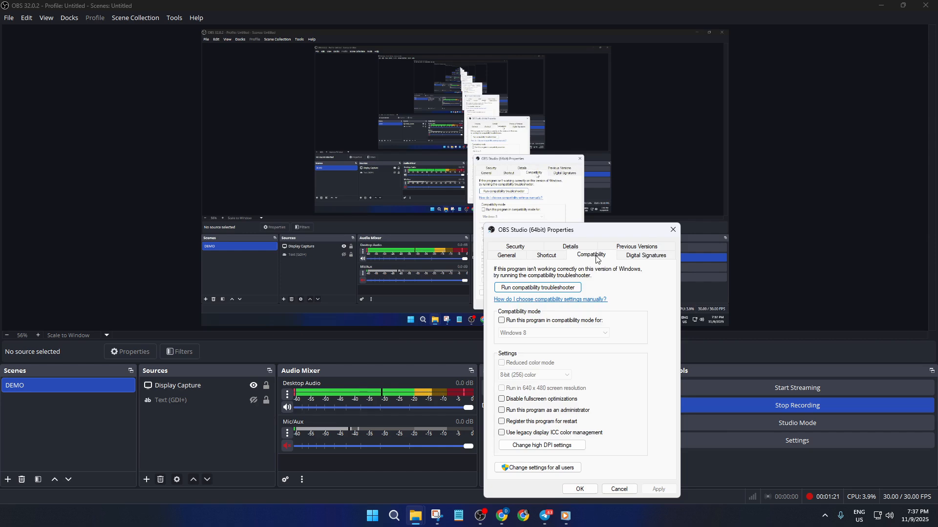
- Try overriding the high DPI scaling behavior for obs64.exe with scaling performed by Application, and discard the shortcut property changes
{"action": "left_click", "coordinate": [532, 445]}
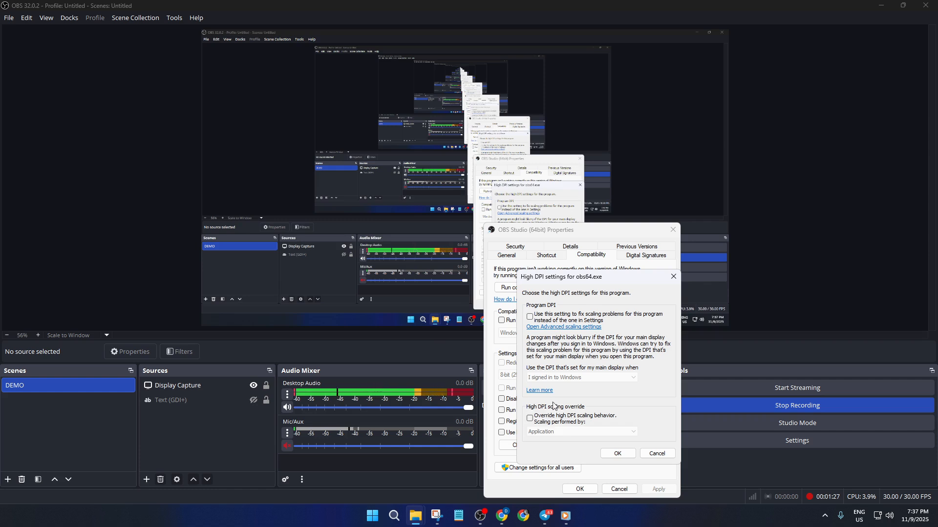
{"action": "left_click", "coordinate": [531, 419]}
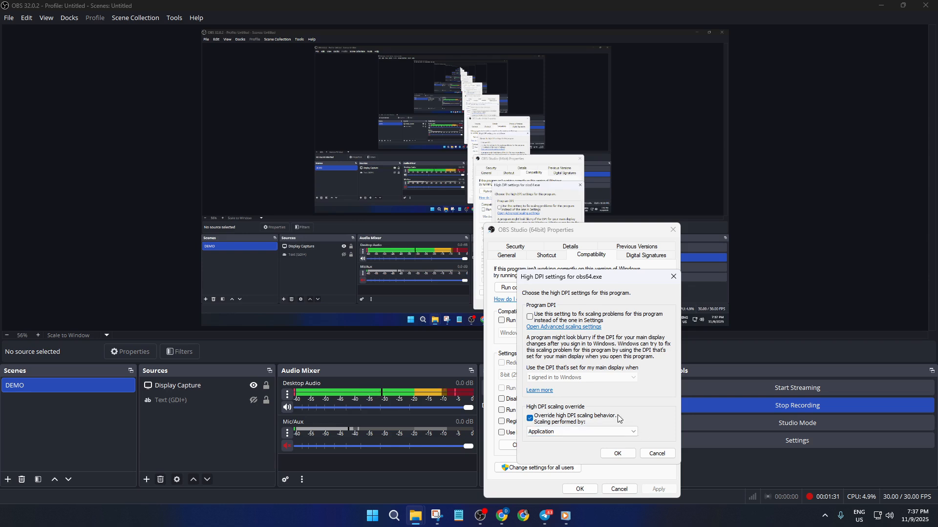
{"action": "left_click", "coordinate": [630, 432]}
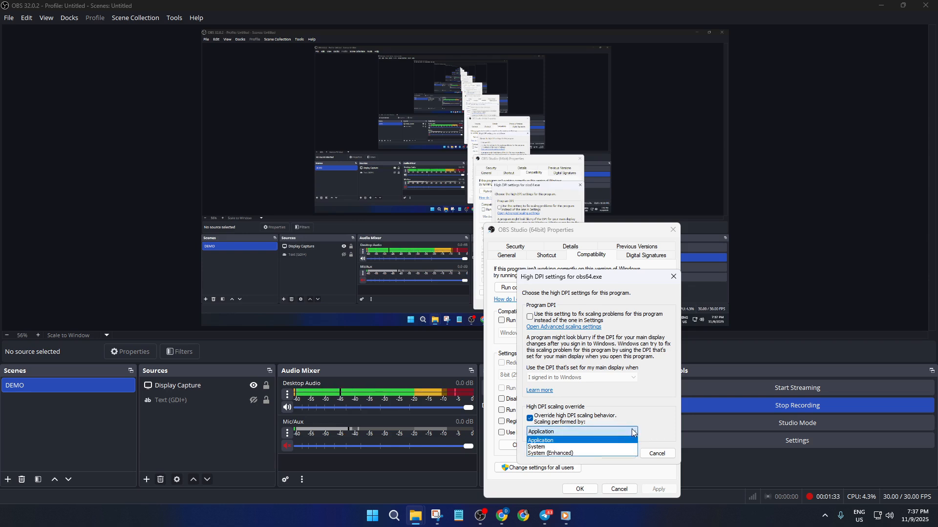
{"action": "left_click", "coordinate": [633, 433]}
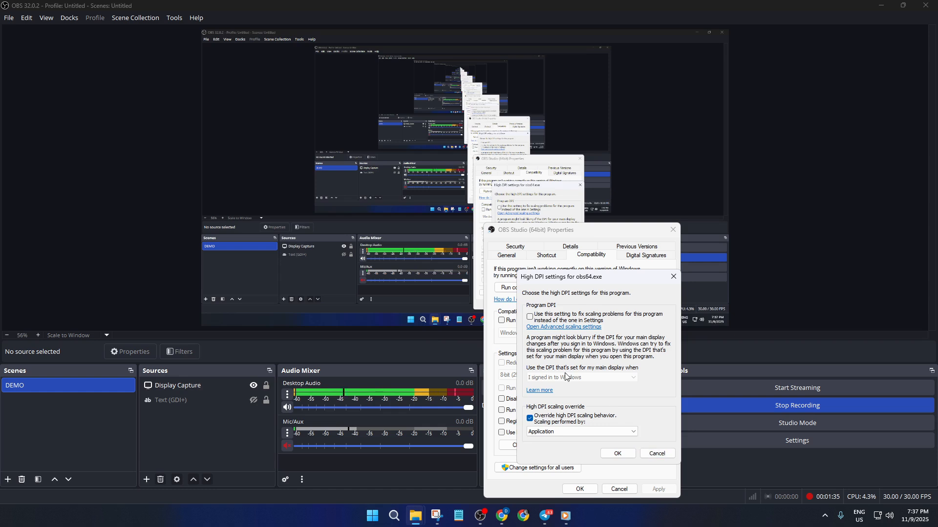
{"action": "left_click", "coordinate": [656, 454]}
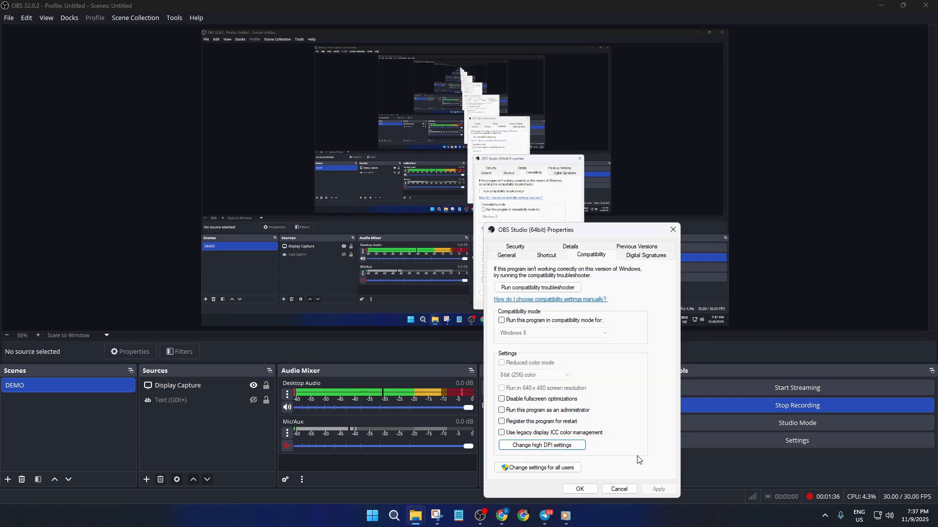
{"action": "left_click", "coordinate": [620, 489]}
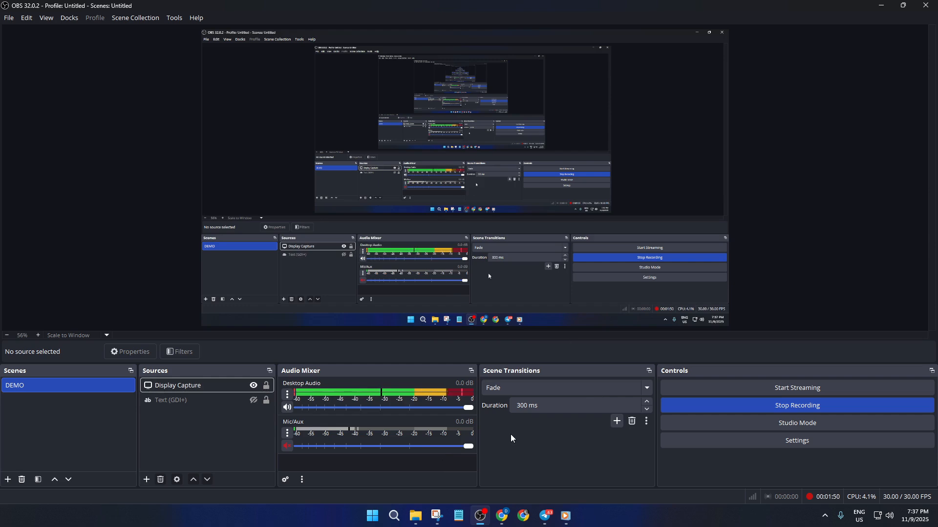
- Search Windows for "graphics settings" and open the Graphics settings page
{"action": "left_click", "coordinate": [393, 516]}
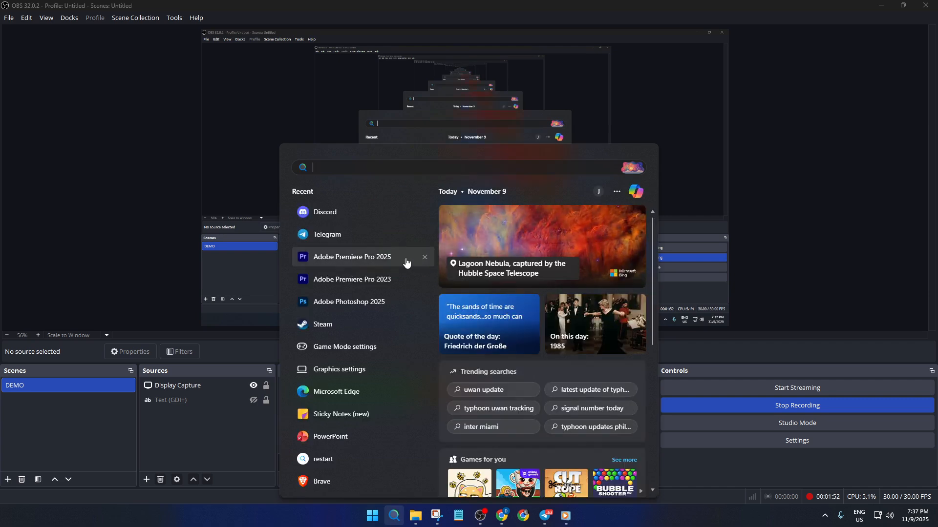
{"action": "type", "text": "graphics settings"}
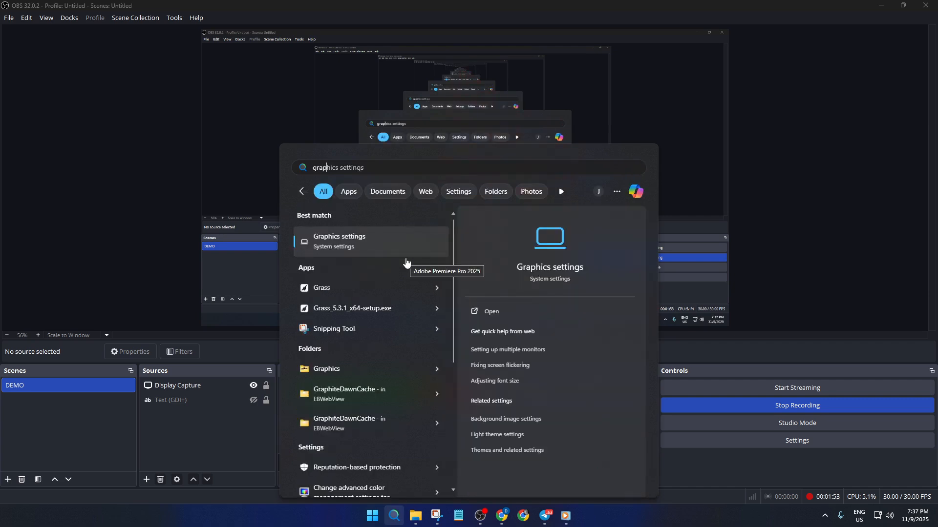
{"action": "type", "text": "p"}
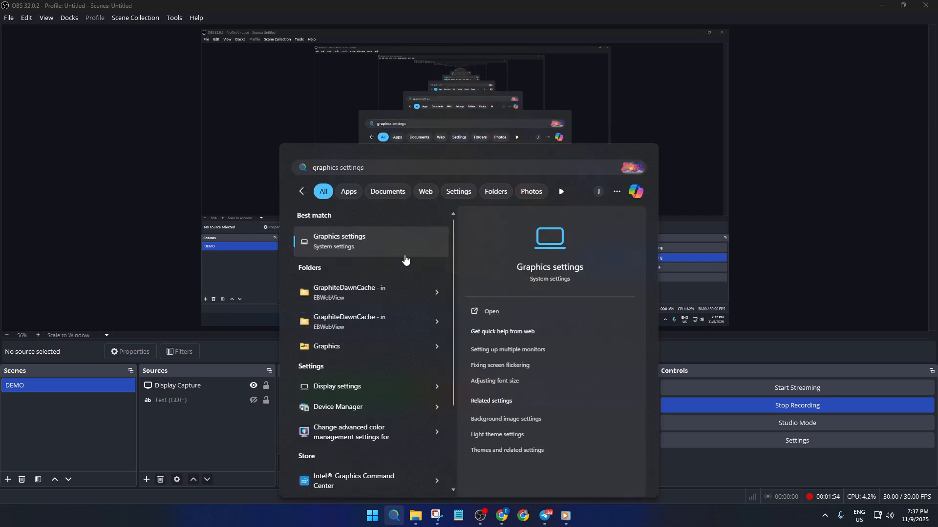
{"action": "left_click", "coordinate": [353, 253]}
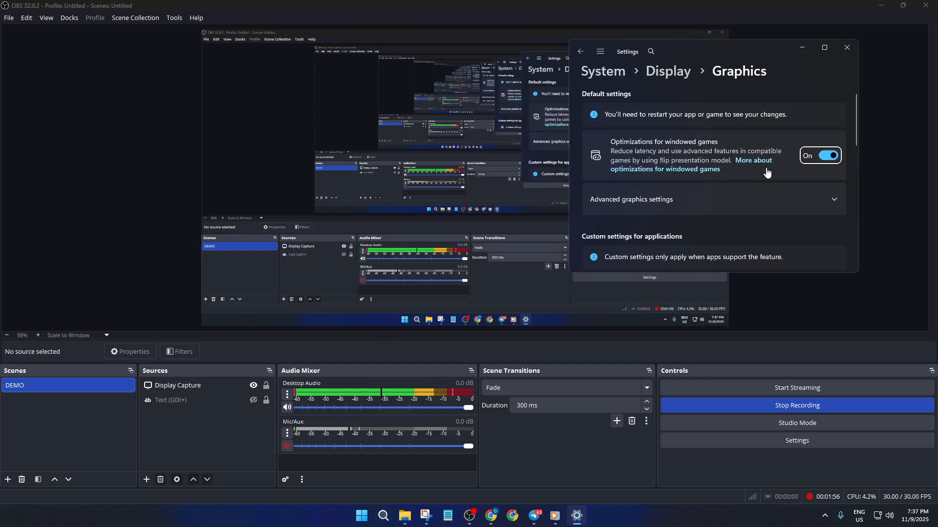
- Expand the OBS Studio entry in the custom application graphics settings and open its GPU preference choices
{"action": "scroll", "coordinate": [766, 171], "scroll_direction": "down", "scroll_amount": 3}
{"action": "scroll", "coordinate": [765, 168], "scroll_direction": "down", "scroll_amount": 2}
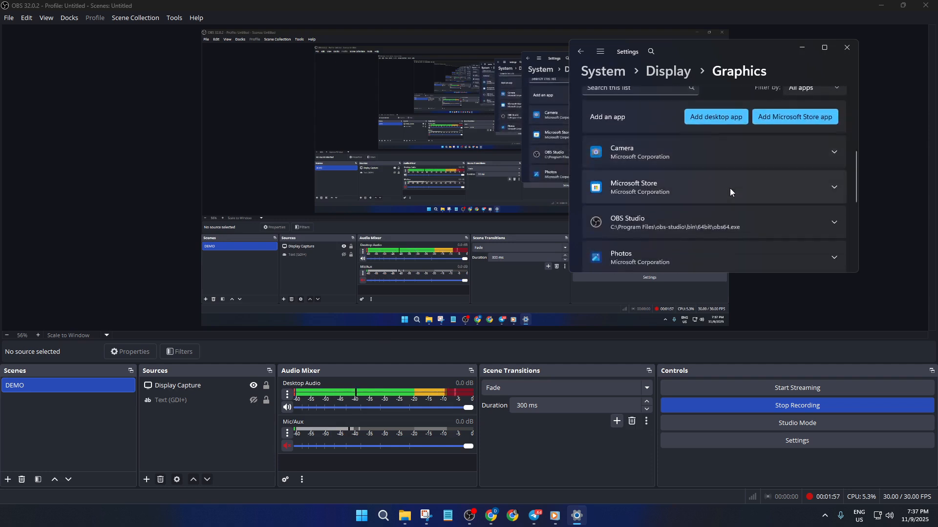
{"action": "left_click", "coordinate": [829, 222]}
{"action": "scroll", "coordinate": [786, 218], "scroll_direction": "down", "scroll_amount": 3}
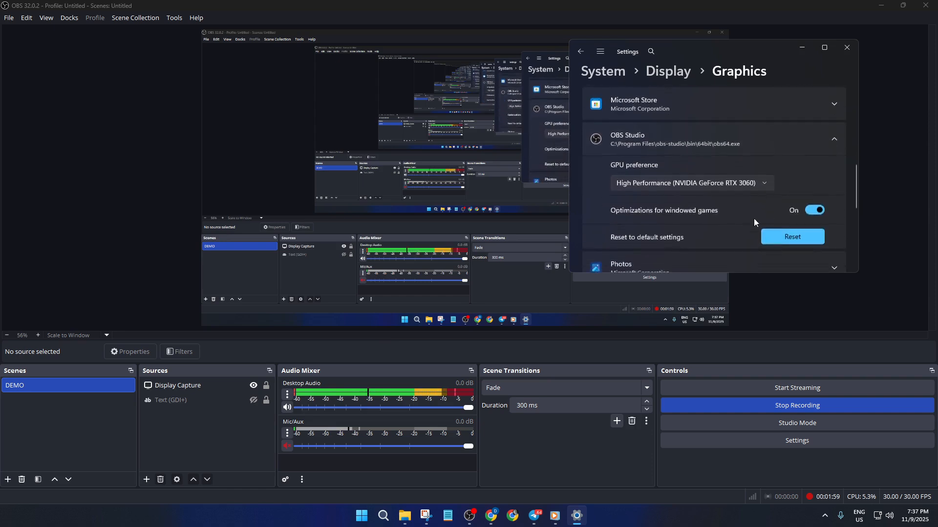
{"action": "left_click", "coordinate": [703, 184]}
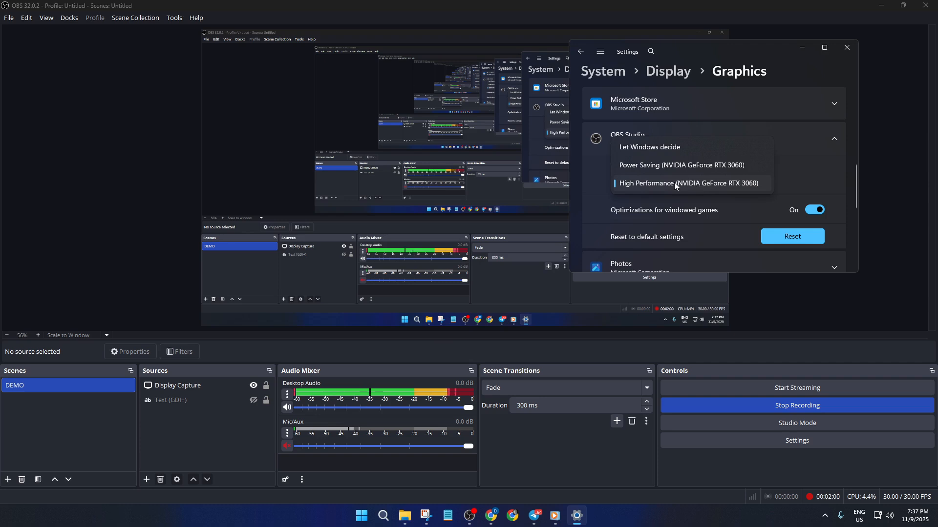